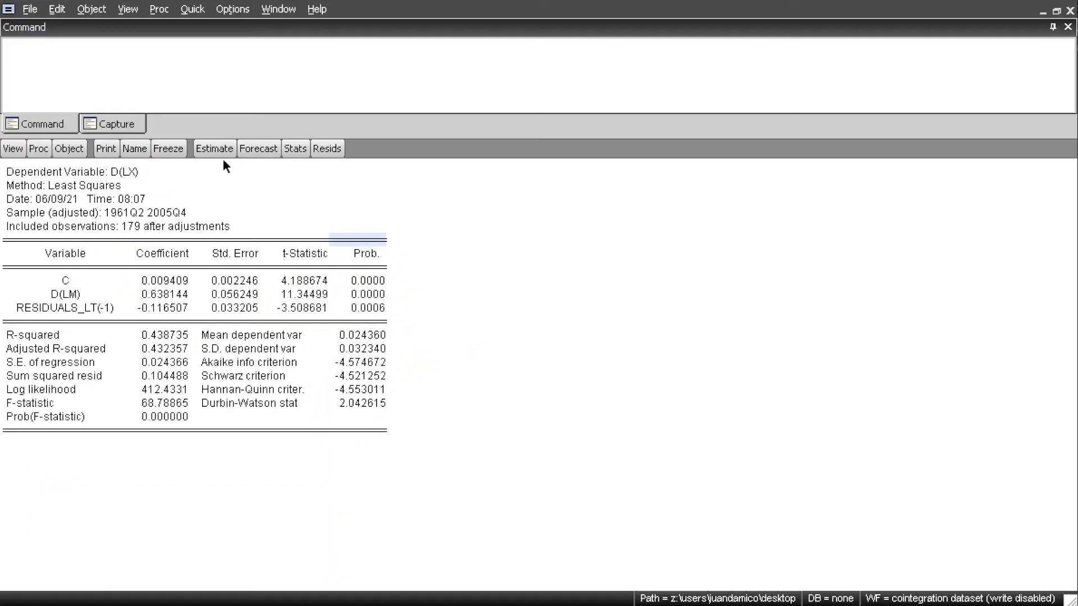
# - Run the histogram normality test on the equation's residuals and review the distribution and Jarque-Bera probability
pyautogui.click(12, 149)
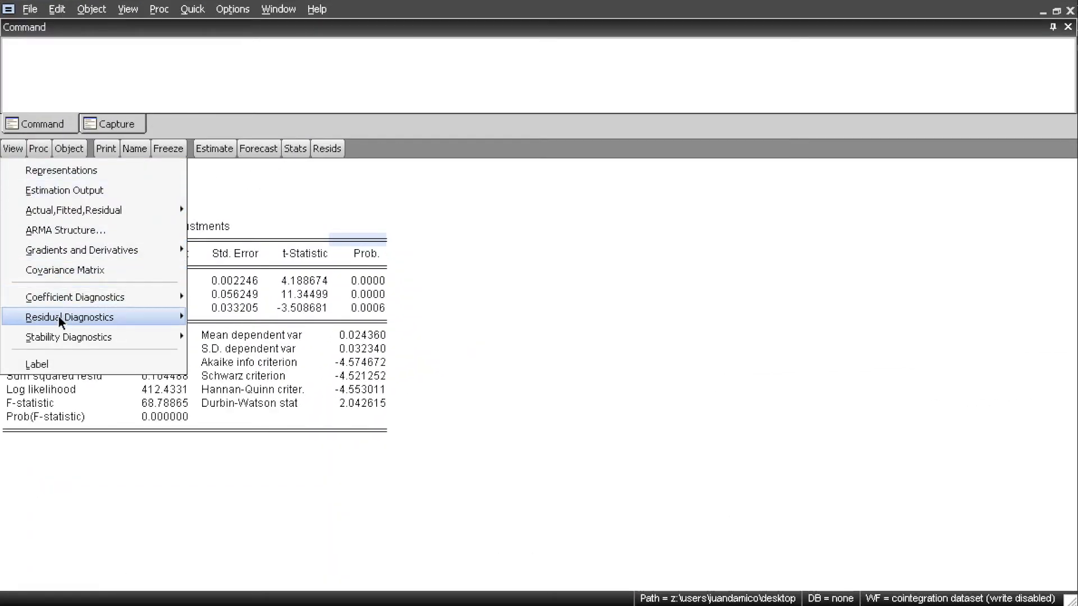
pyautogui.moveTo(91, 318)
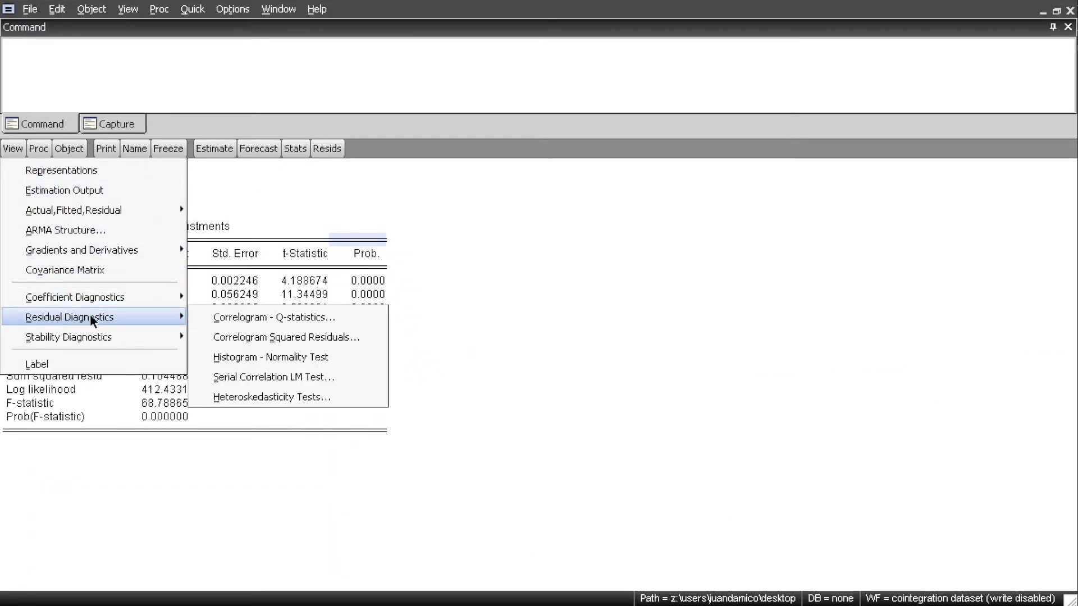
pyautogui.click(288, 356)
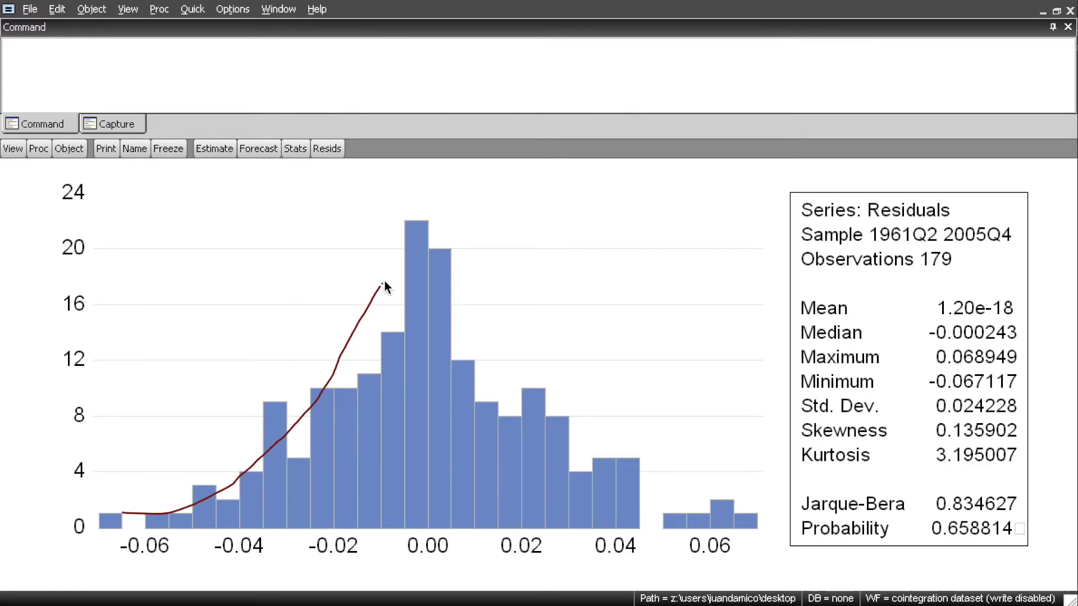
pyautogui.moveTo(466, 296)
pyautogui.mouseDown()
pyautogui.moveTo(541, 380)
pyautogui.moveTo(662, 446)
pyautogui.mouseUp()
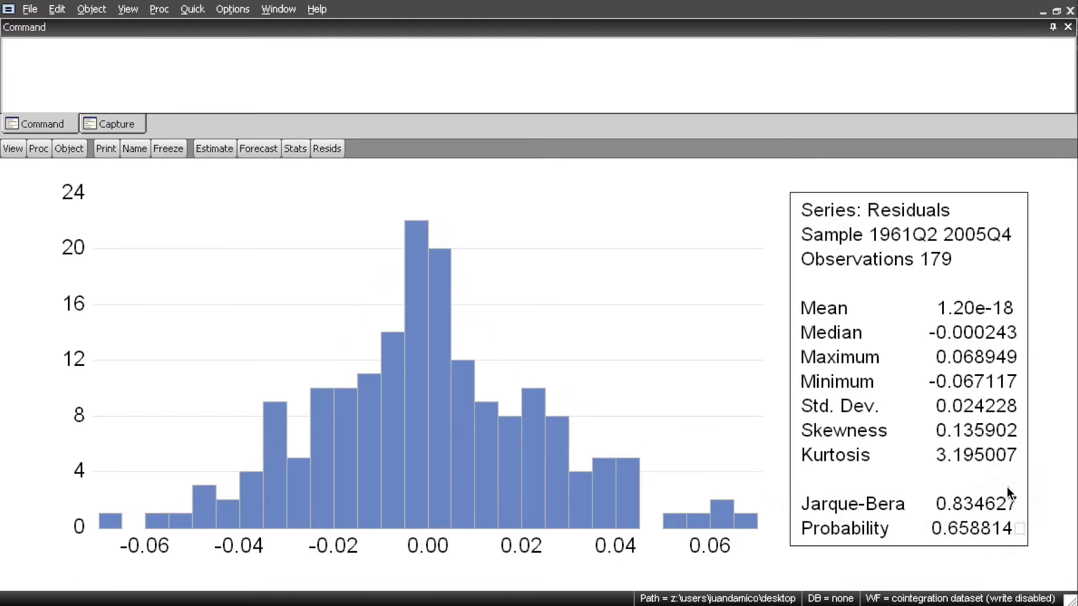
pyautogui.moveTo(798, 527)
pyautogui.mouseDown()
pyautogui.moveTo(930, 555)
pyautogui.moveTo(1015, 554)
pyautogui.moveTo(1026, 534)
pyautogui.moveTo(1014, 514)
pyautogui.moveTo(834, 517)
pyautogui.mouseUp()
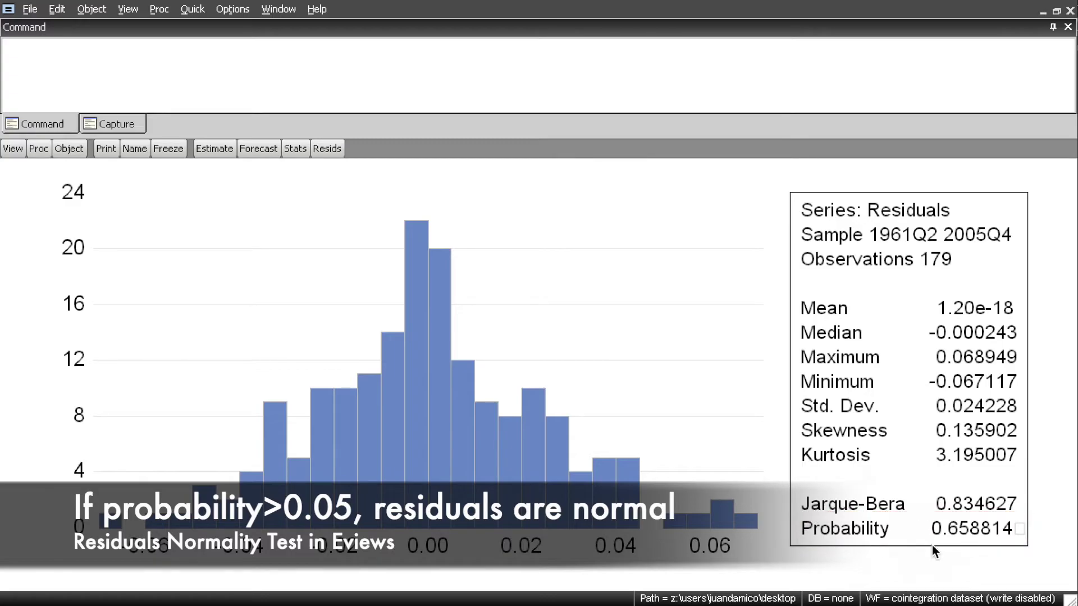
pyautogui.moveTo(159, 499)
pyautogui.mouseDown()
pyautogui.moveTo(323, 359)
pyautogui.moveTo(378, 266)
pyautogui.moveTo(450, 263)
pyautogui.moveTo(615, 428)
pyautogui.moveTo(763, 495)
pyautogui.mouseUp()
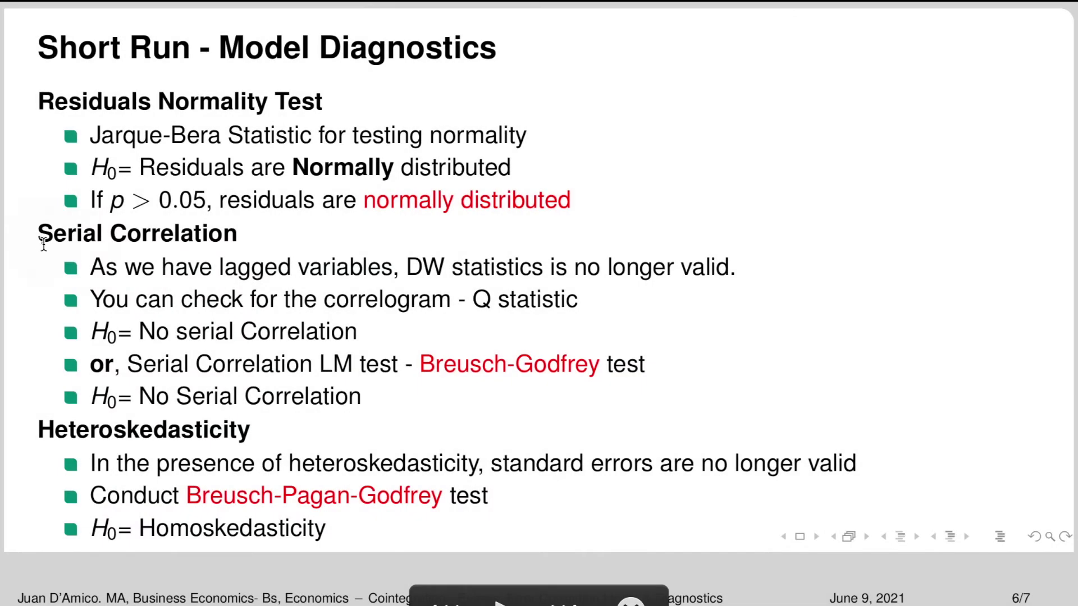
pyautogui.moveTo(235, 237); pyautogui.dragTo(280, 208)
pyautogui.moveTo(402, 315)
pyautogui.mouseDown()
pyautogui.moveTo(547, 315)
pyautogui.moveTo(590, 301)
pyautogui.moveTo(562, 284)
pyautogui.moveTo(460, 288)
pyautogui.moveTo(465, 308)
pyautogui.moveTo(486, 318)
pyautogui.mouseUp()
pyautogui.moveTo(394, 335)
pyautogui.mouseDown()
pyautogui.moveTo(402, 343)
pyautogui.moveTo(453, 308)
pyautogui.mouseUp()
pyautogui.moveTo(436, 376); pyautogui.dragTo(595, 375)
pyautogui.moveTo(372, 400); pyautogui.dragTo(415, 387)
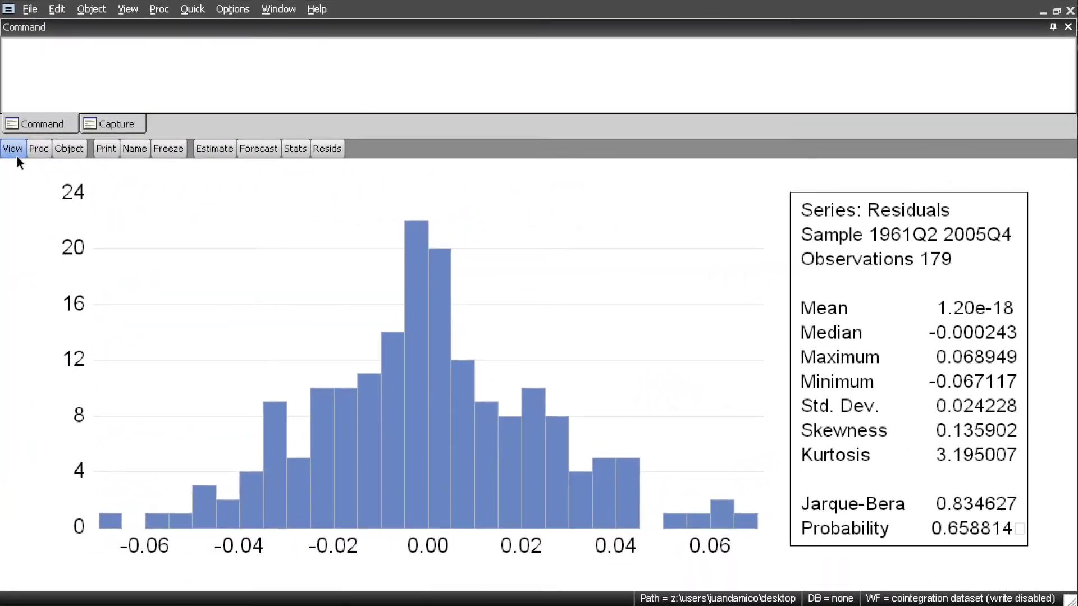
# - Generate the residual correlogram with Q-statistics for the equation, including 36 lags
pyautogui.click(16, 154)
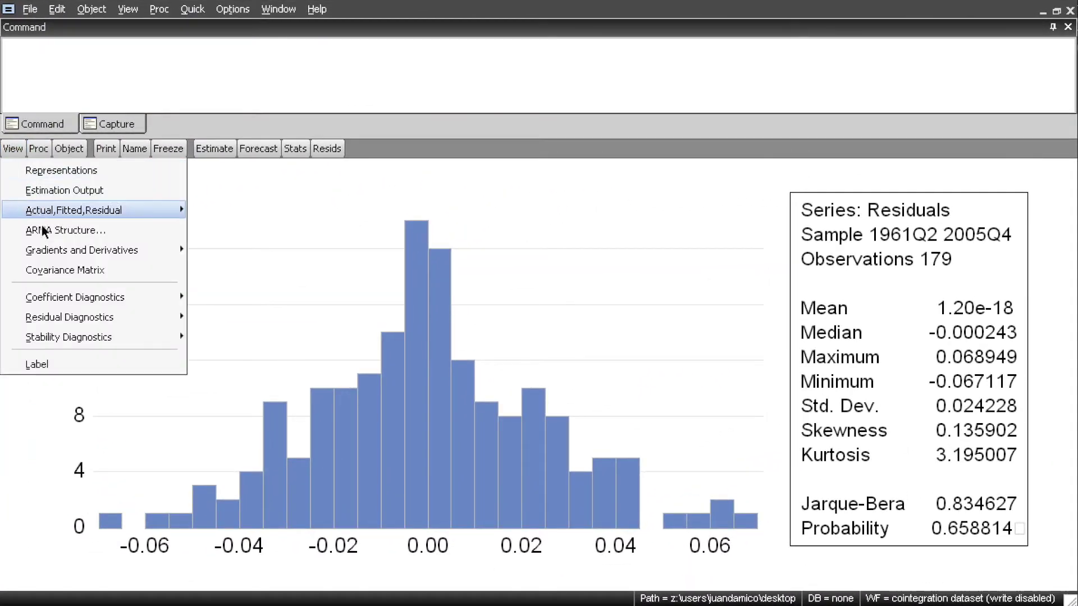
pyautogui.moveTo(60, 320)
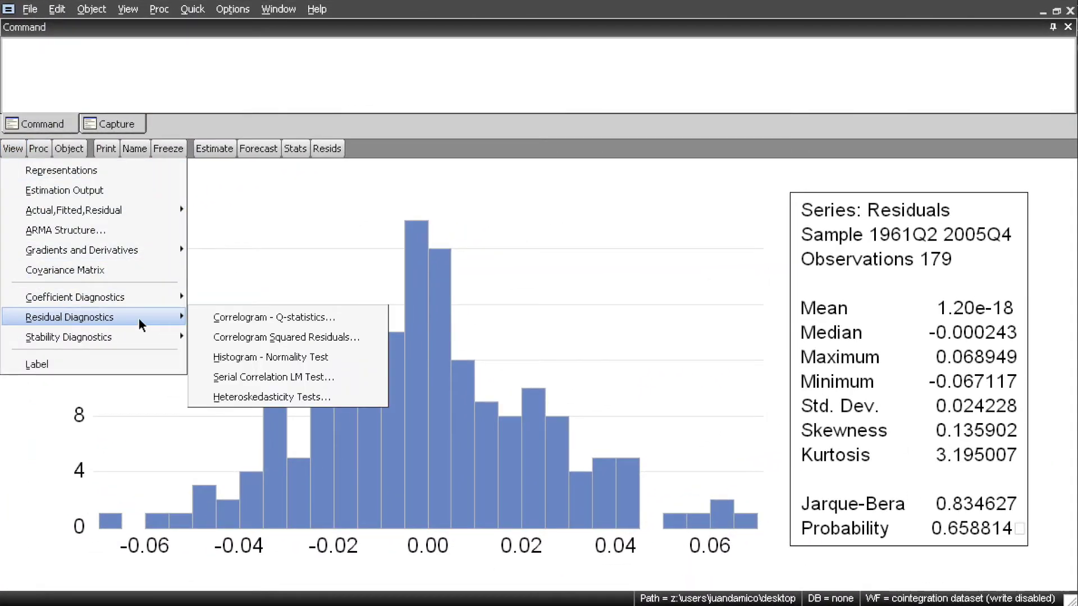
pyautogui.click(223, 316)
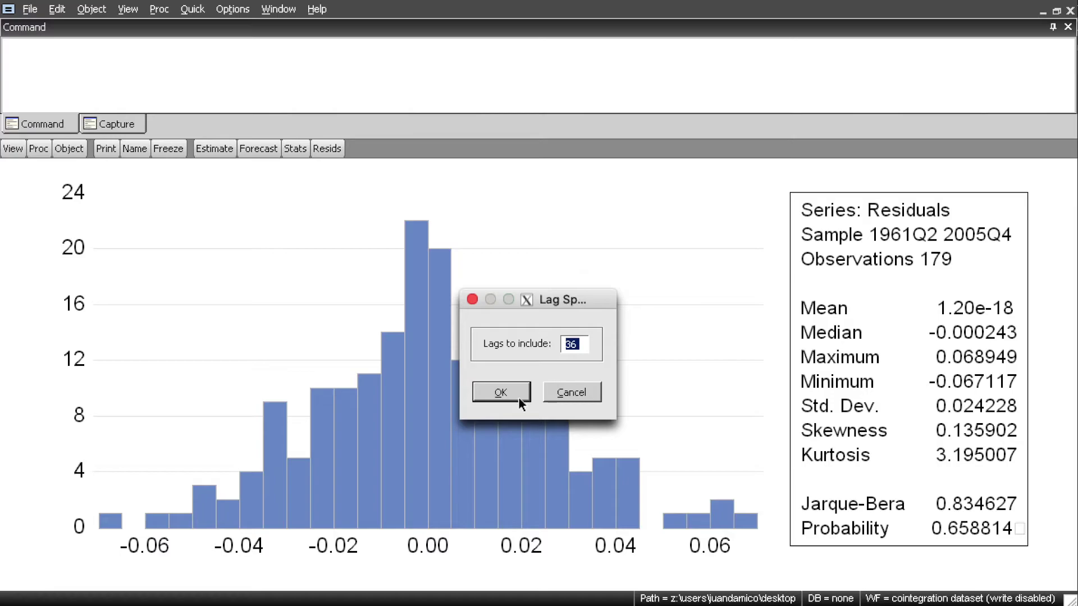
pyautogui.click(501, 393)
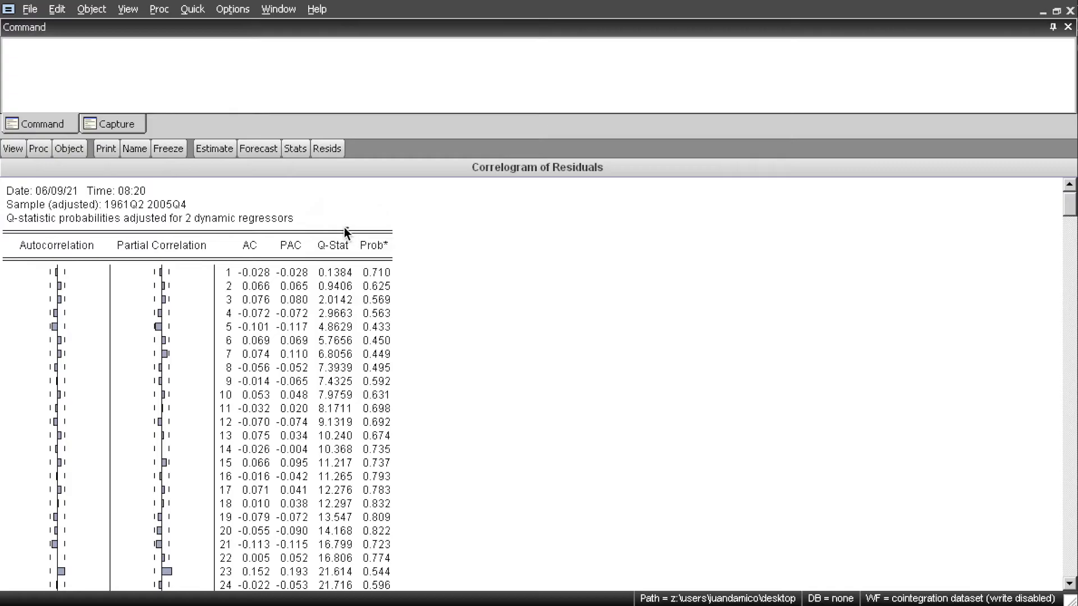
# - Examine the Q-statistics and their probabilities lag by lag in the residual correlogram for serial correlation
pyautogui.moveTo(306, 401); pyautogui.dragTo(309, 517)
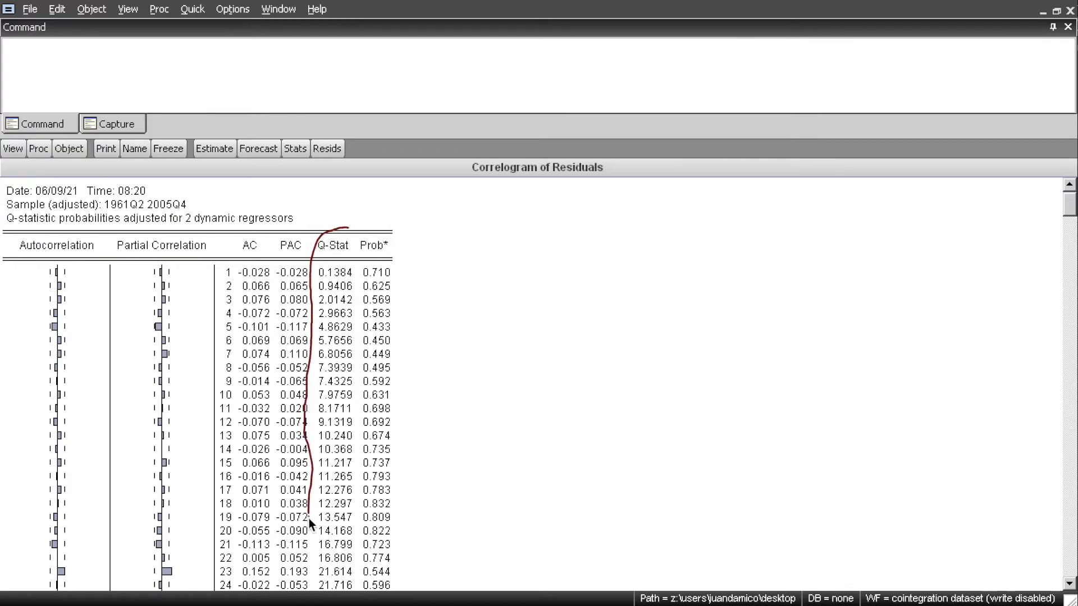
pyautogui.moveTo(308, 569); pyautogui.dragTo(346, 393)
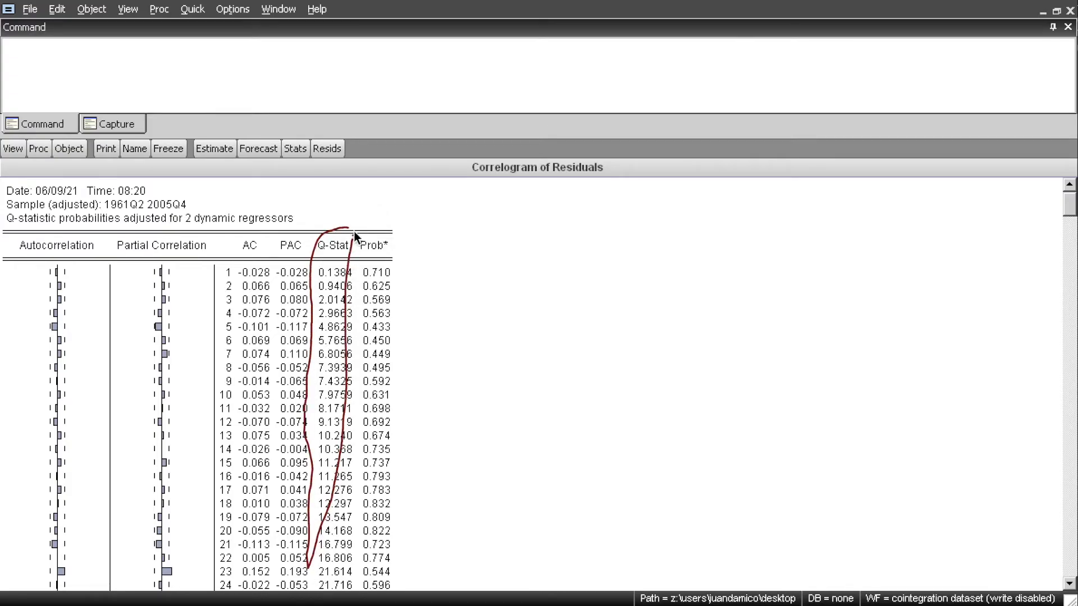
pyautogui.moveTo(413, 243)
pyautogui.mouseDown()
pyautogui.moveTo(384, 224)
pyautogui.moveTo(365, 262)
pyautogui.mouseUp()
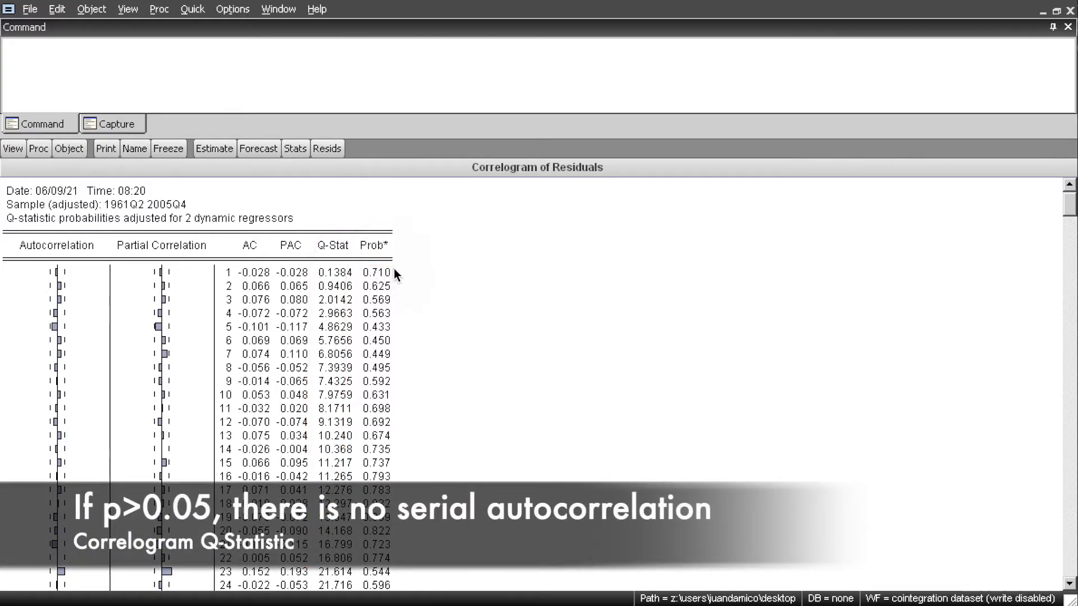
pyautogui.moveTo(400, 284); pyautogui.dragTo(433, 274)
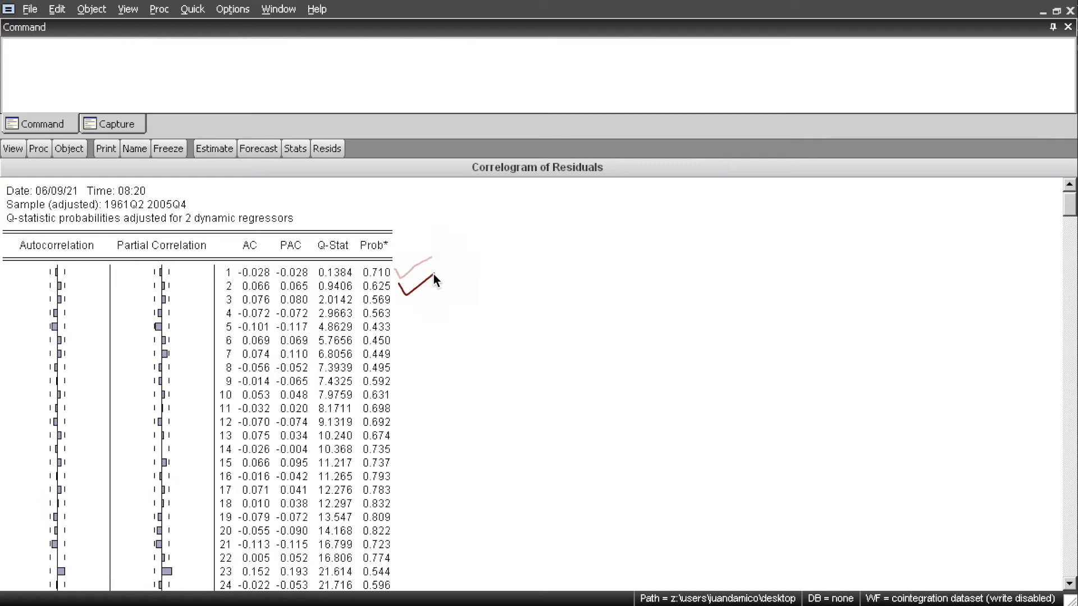
pyautogui.moveTo(449, 302)
pyautogui.mouseDown()
pyautogui.moveTo(402, 325)
pyautogui.moveTo(434, 342)
pyautogui.mouseUp()
pyautogui.moveTo(404, 382)
pyautogui.mouseDown()
pyautogui.moveTo(439, 357)
pyautogui.moveTo(430, 375)
pyautogui.mouseUp()
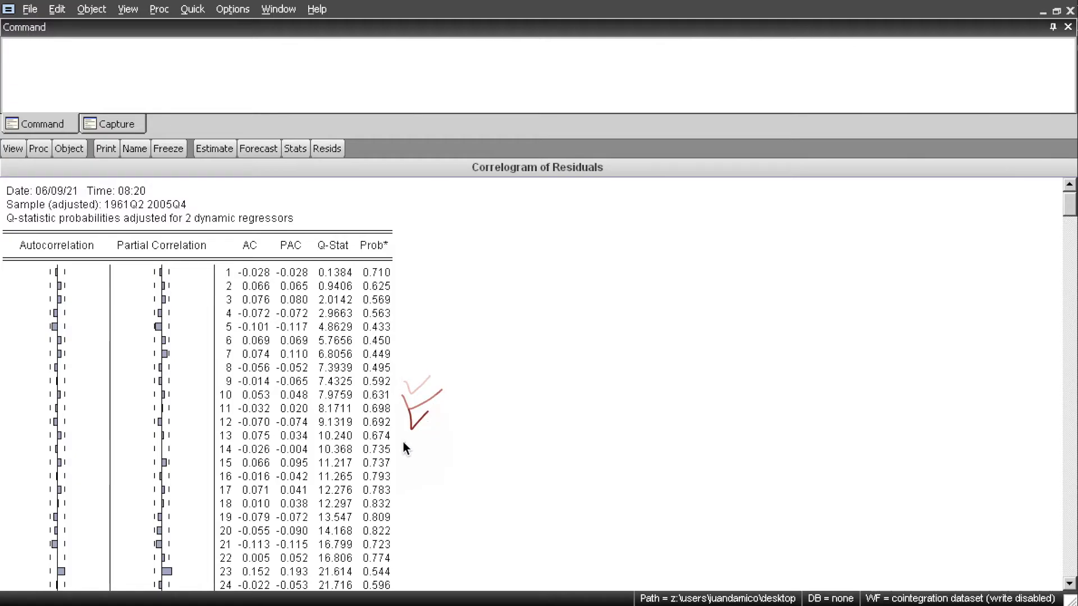
pyautogui.moveTo(411, 462); pyautogui.dragTo(462, 449)
pyautogui.moveTo(409, 475); pyautogui.dragTo(478, 453)
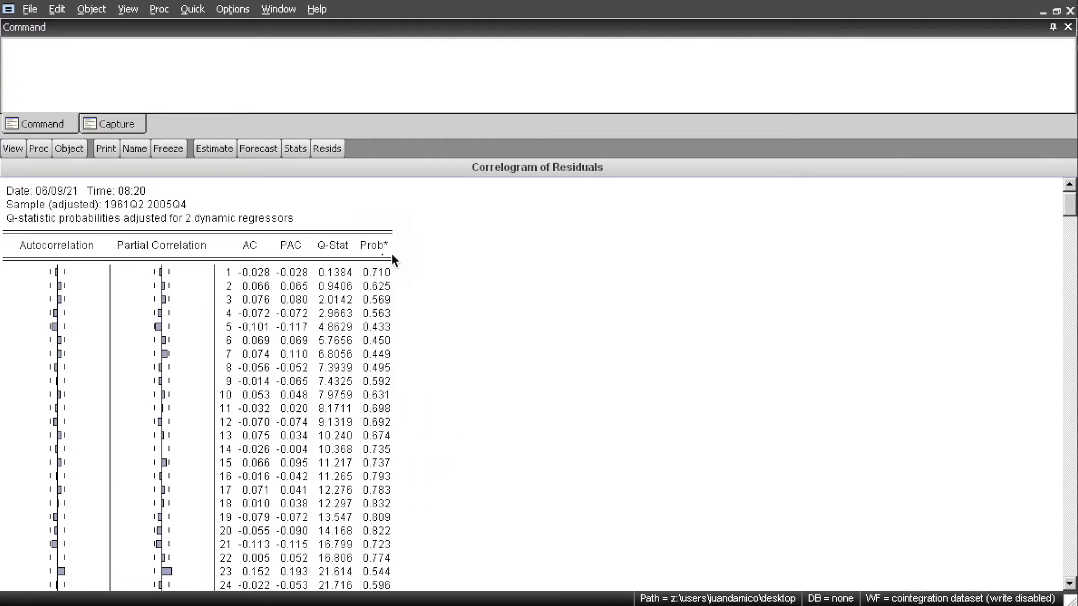
# - Run the Breusch-Godfrey serial correlation LM test on the residuals with 2 lags and review its null hypothesis and probabilities
pyautogui.click(15, 148)
pyautogui.moveTo(84, 317)
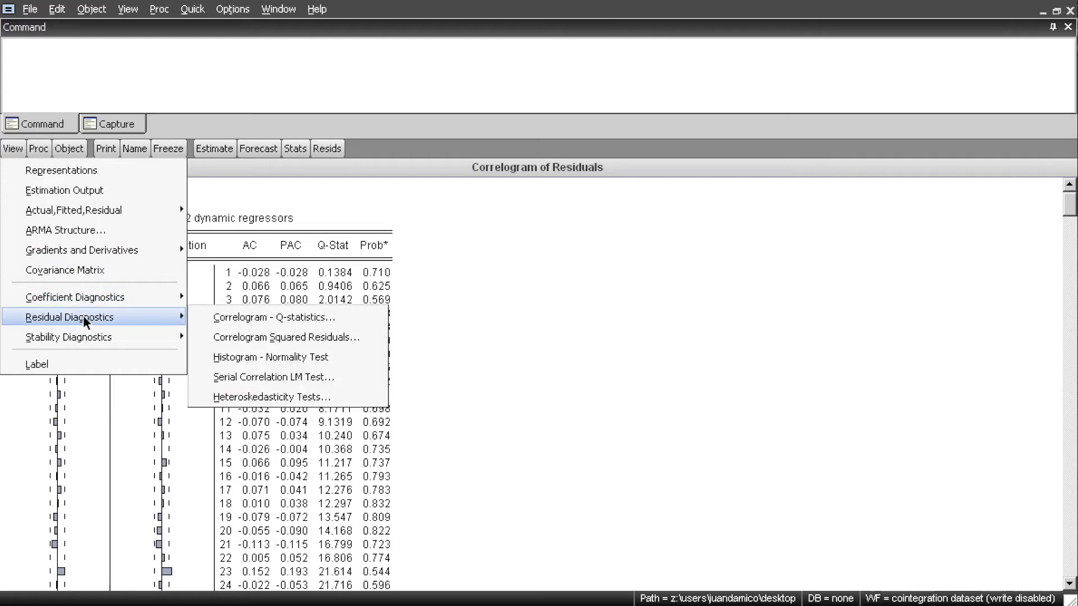
pyautogui.click(308, 382)
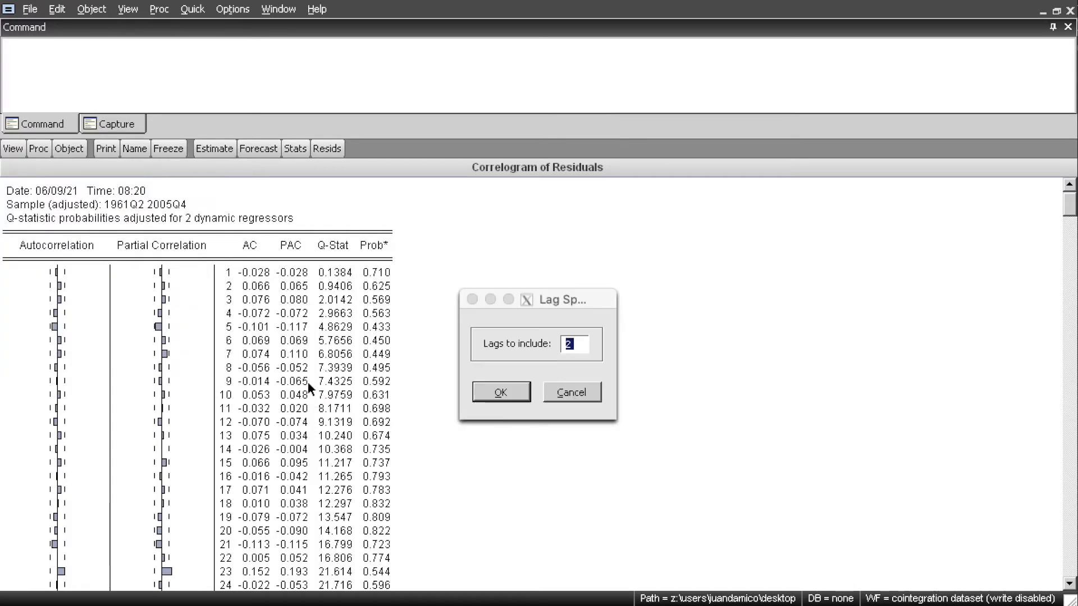
pyautogui.click(513, 397)
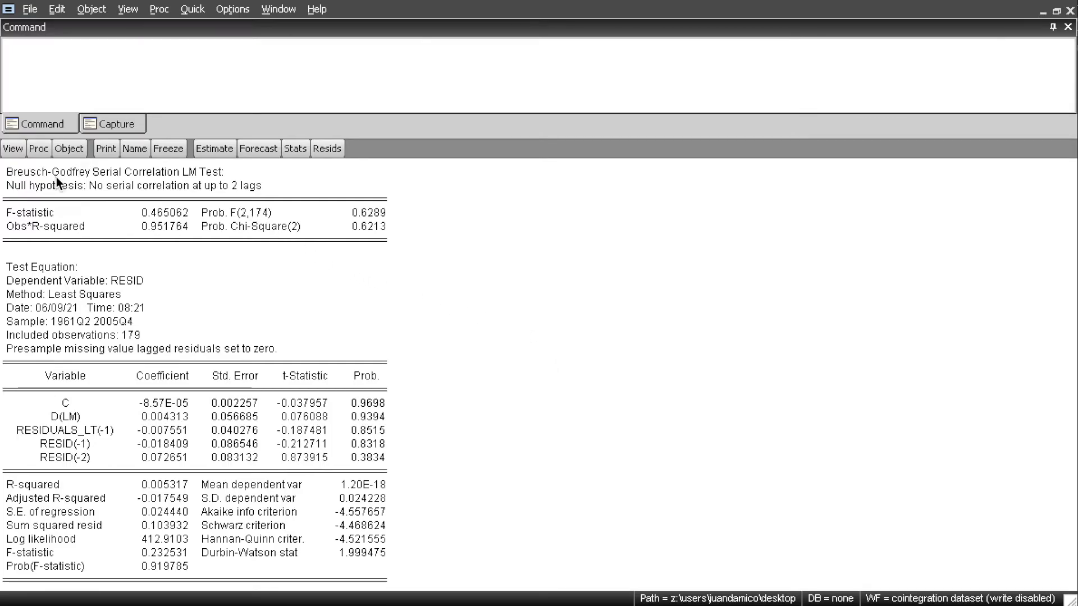
pyautogui.moveTo(8, 178); pyautogui.dragTo(64, 181)
pyautogui.moveTo(134, 183)
pyautogui.mouseDown()
pyautogui.moveTo(224, 181)
pyautogui.moveTo(228, 163)
pyautogui.moveTo(89, 155)
pyautogui.moveTo(11, 174)
pyautogui.mouseUp()
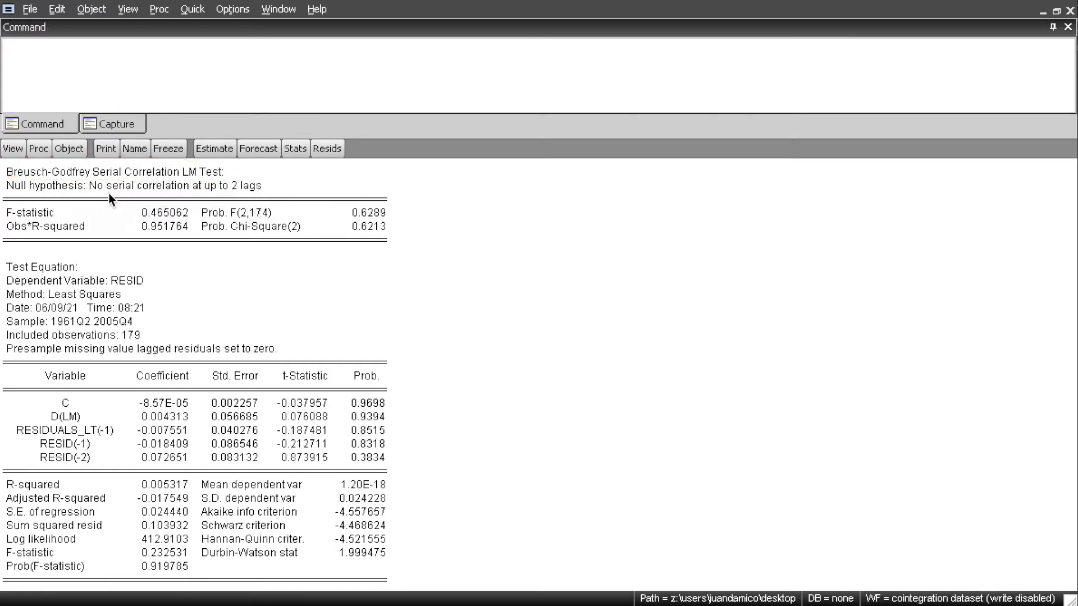
pyautogui.moveTo(95, 194)
pyautogui.mouseDown()
pyautogui.moveTo(219, 202)
pyautogui.moveTo(277, 193)
pyautogui.moveTo(230, 177)
pyautogui.moveTo(117, 176)
pyautogui.mouseUp()
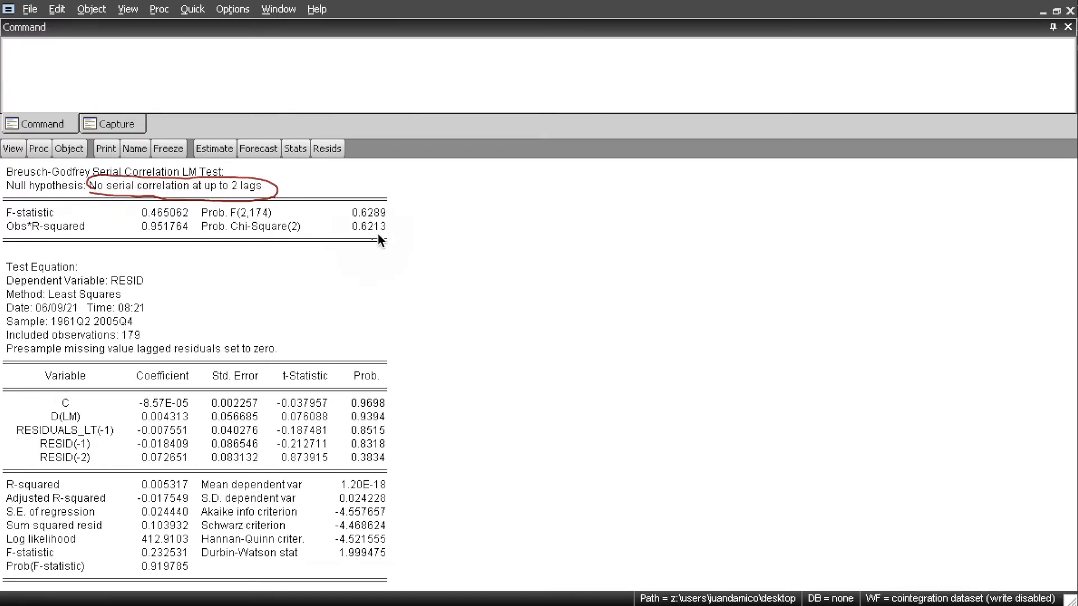
pyautogui.moveTo(389, 213); pyautogui.dragTo(416, 198)
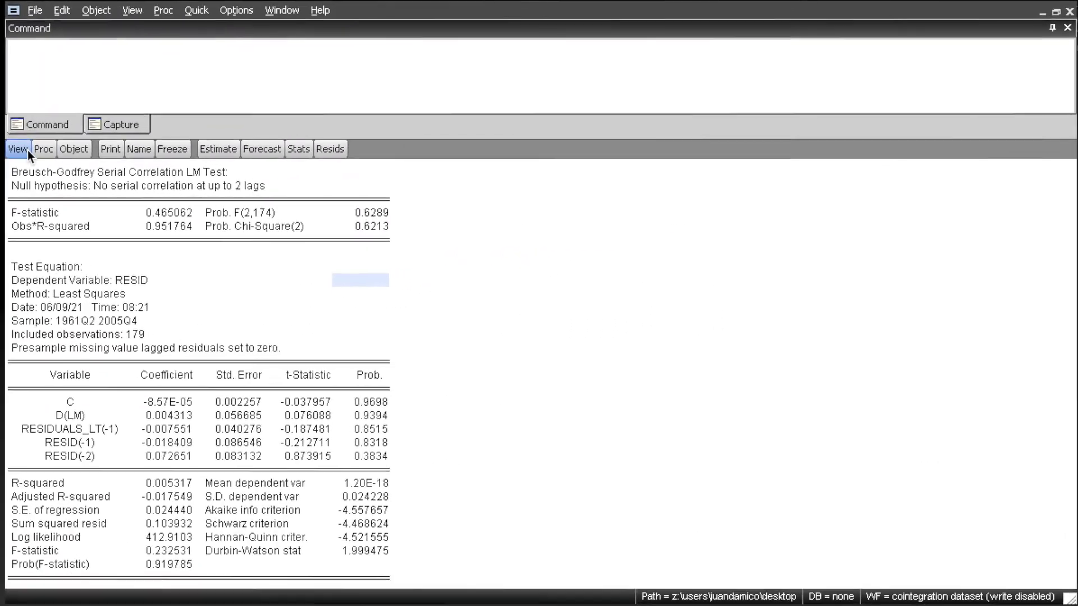
# - Run the Breusch-Pagan-Godfrey heteroskedasticity test with regressors c d(lm) residuals_lt(-1) and review its null hypothesis and probabilities
pyautogui.click(21, 150)
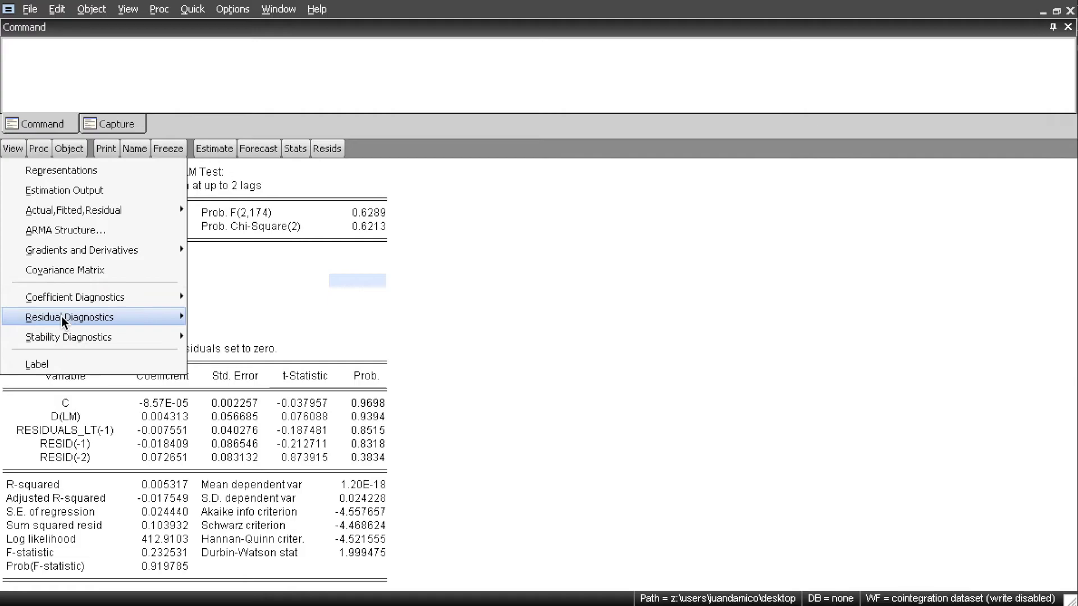
pyautogui.moveTo(62, 316)
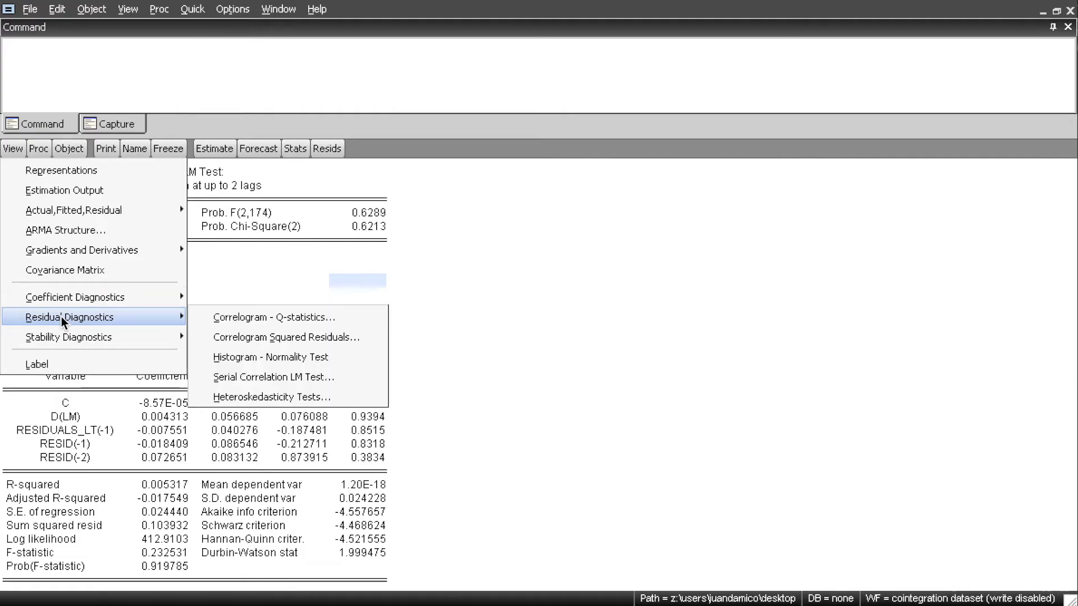
pyautogui.click(254, 395)
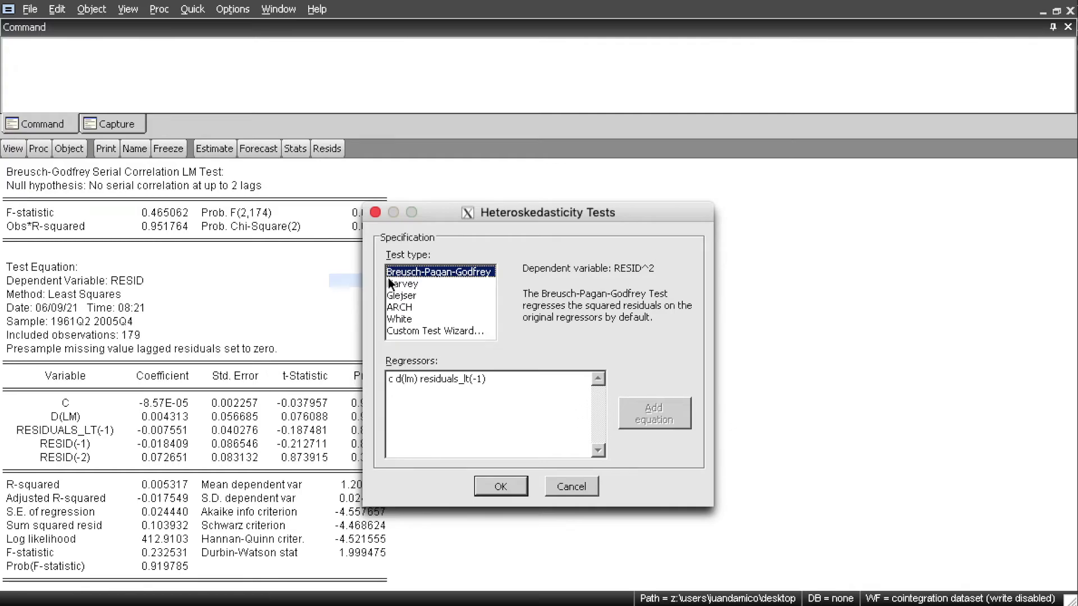
pyautogui.click(500, 486)
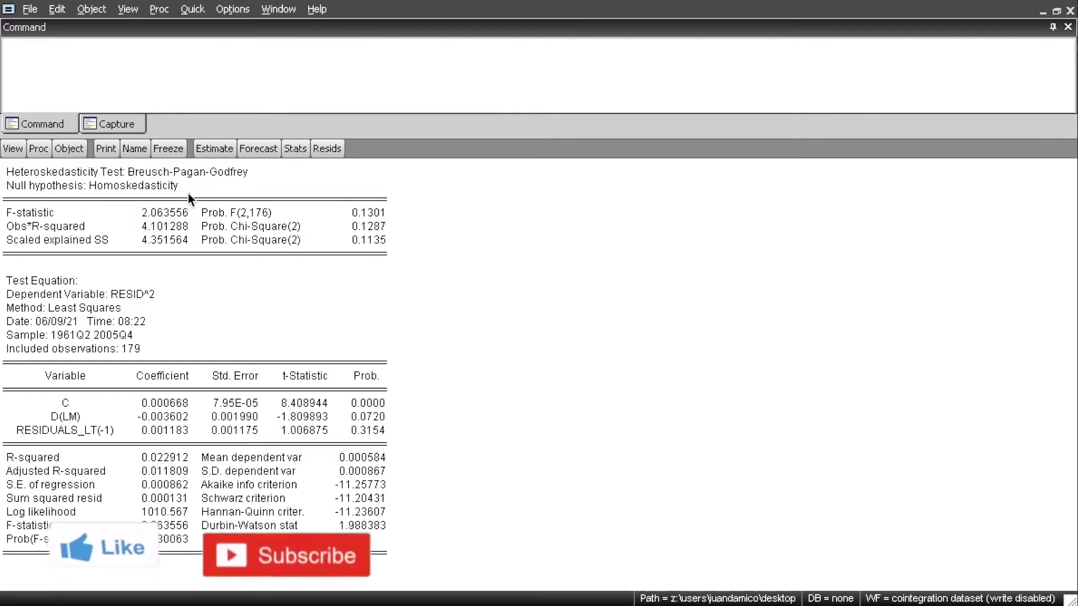
pyautogui.moveTo(184, 190); pyautogui.dragTo(215, 178)
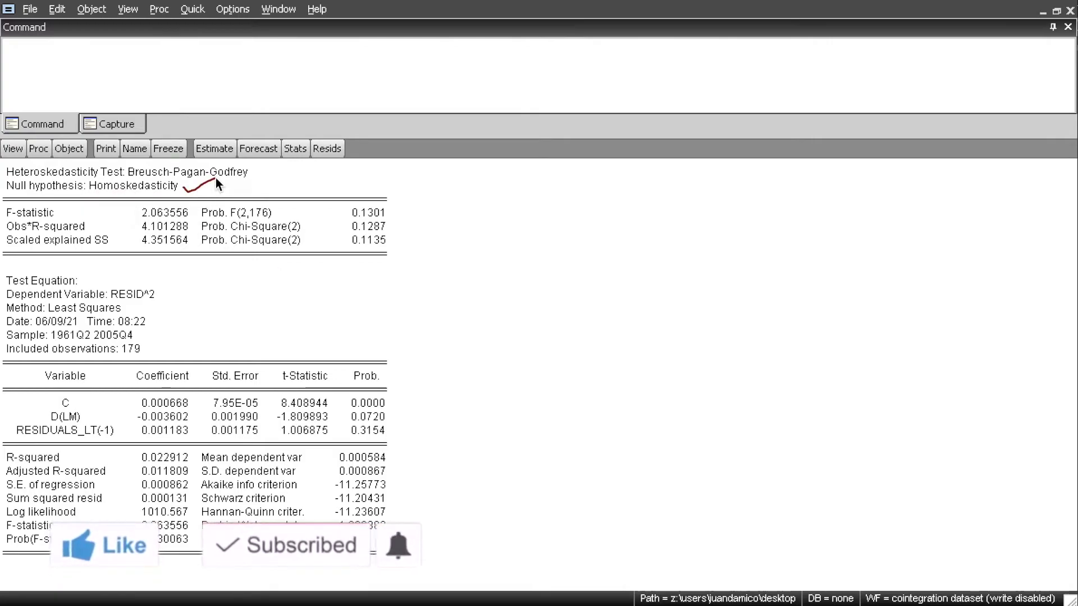
pyautogui.moveTo(392, 199)
pyautogui.mouseDown()
pyautogui.moveTo(345, 204)
pyautogui.moveTo(341, 242)
pyautogui.moveTo(371, 264)
pyautogui.moveTo(404, 226)
pyautogui.moveTo(373, 189)
pyautogui.mouseUp()
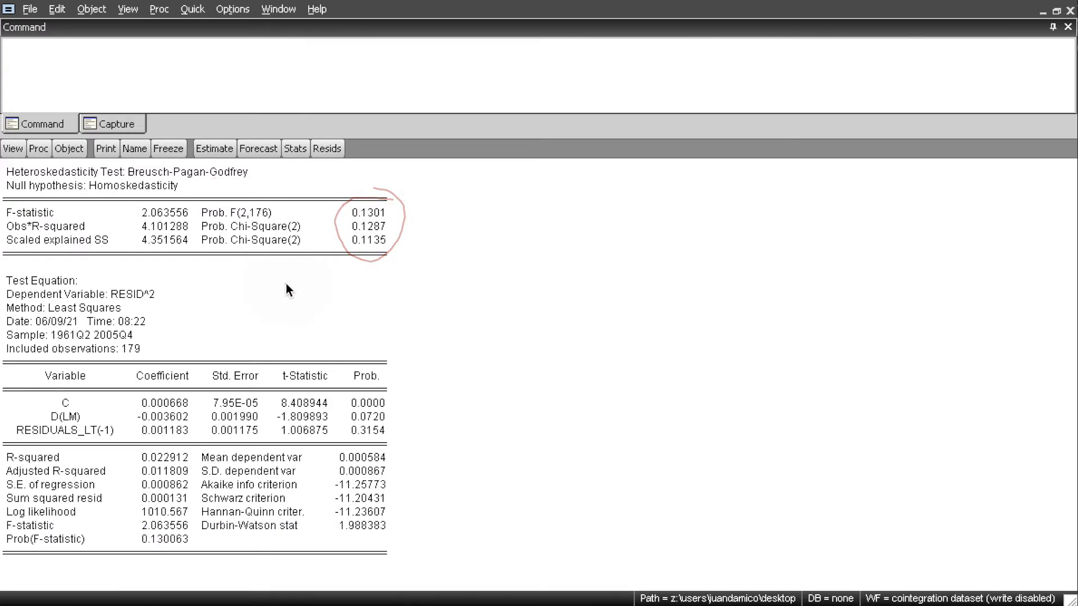
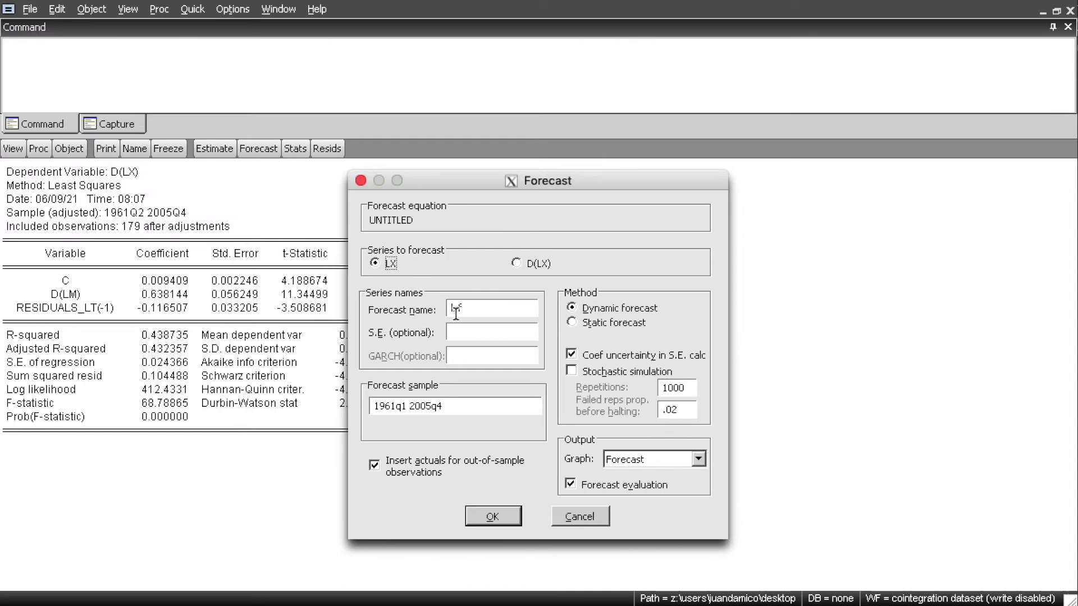
# - Produce a dynamic forecast of LX named forecast with a Forecast & Actuals graph, and compare the forecast and actual lines
pyautogui.moveTo(466, 310); pyautogui.dragTo(421, 313)
pyautogui.press('BackSpace')
pyautogui.write('forecast')
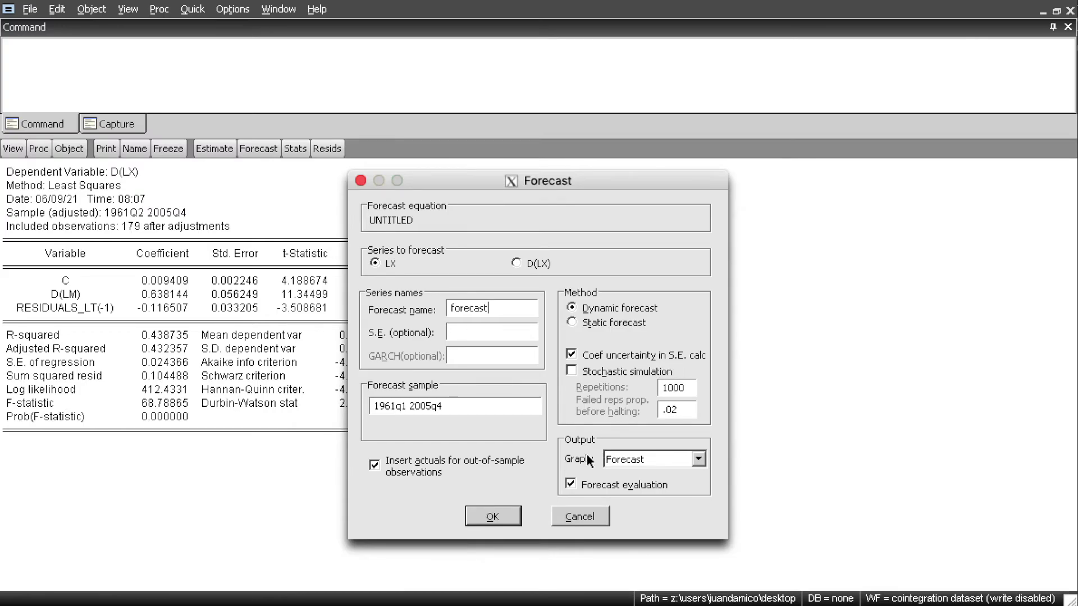
pyautogui.click(633, 459)
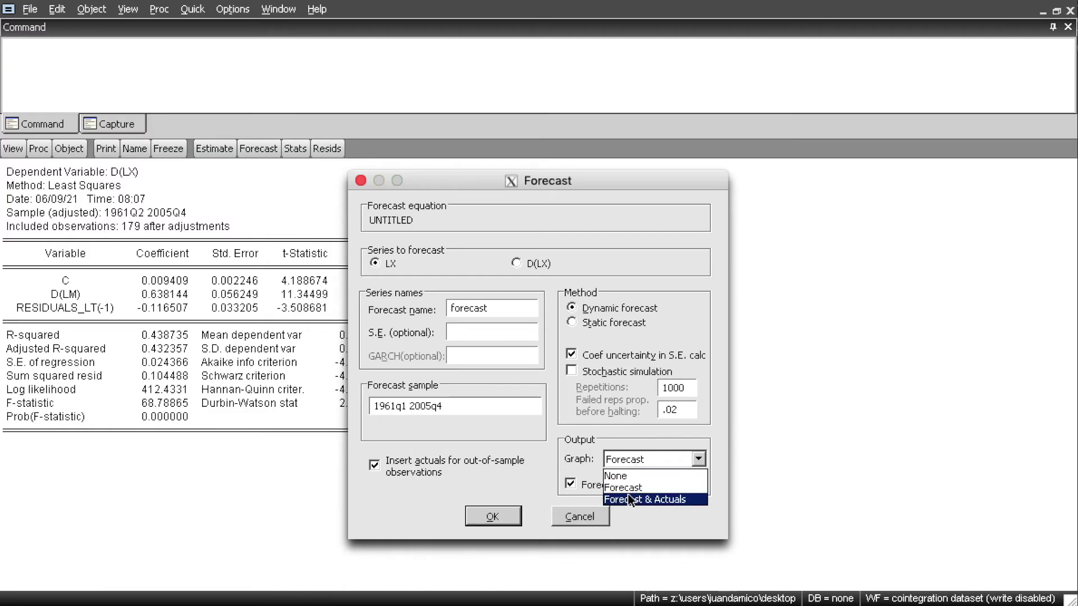
pyautogui.click(658, 498)
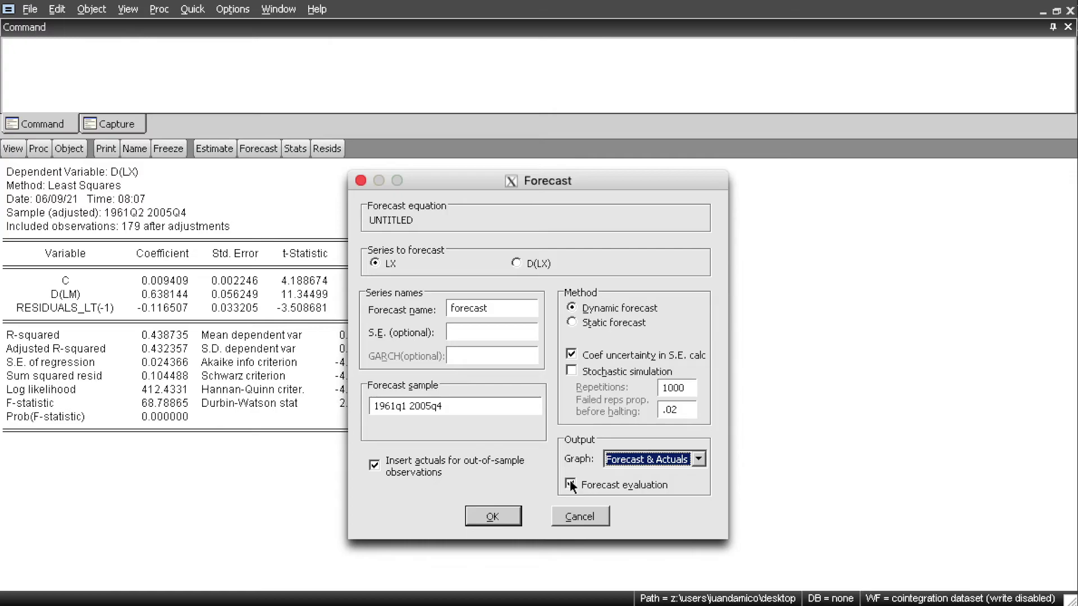
pyautogui.click(508, 518)
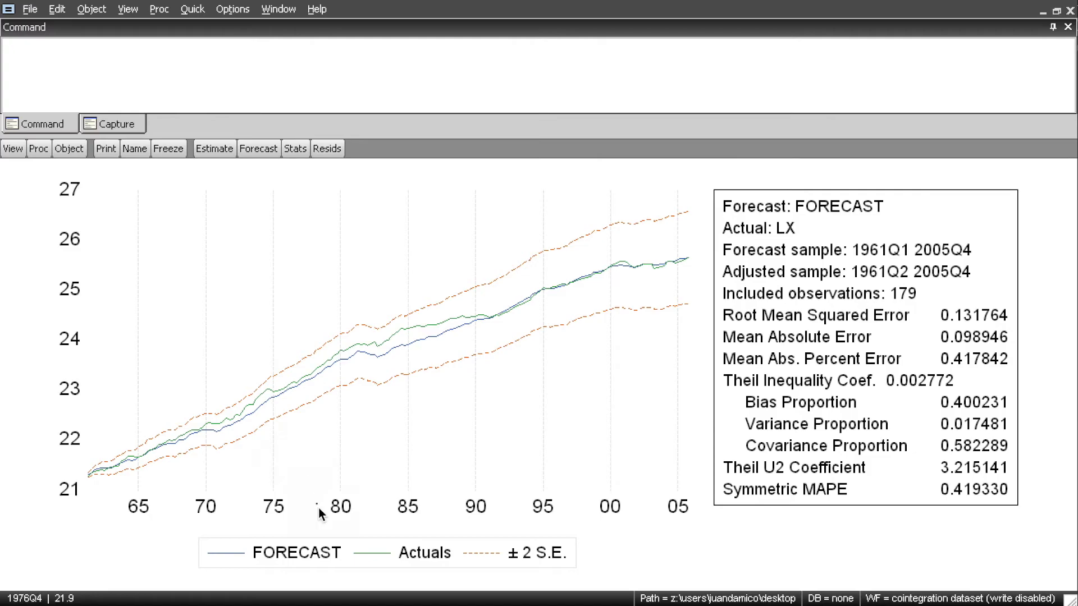
pyautogui.moveTo(325, 529)
pyautogui.mouseDown()
pyautogui.moveTo(202, 522)
pyautogui.moveTo(193, 560)
pyautogui.mouseUp()
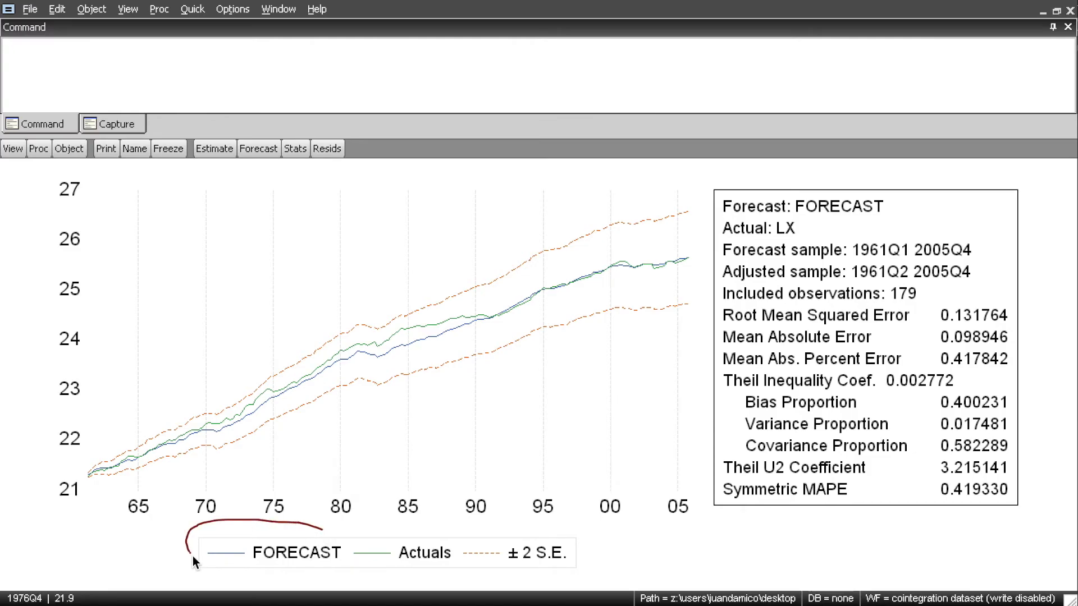
pyautogui.moveTo(434, 531)
pyautogui.mouseDown()
pyautogui.moveTo(370, 529)
pyautogui.moveTo(347, 555)
pyautogui.moveTo(404, 579)
pyautogui.moveTo(438, 563)
pyautogui.moveTo(436, 528)
pyautogui.mouseUp()
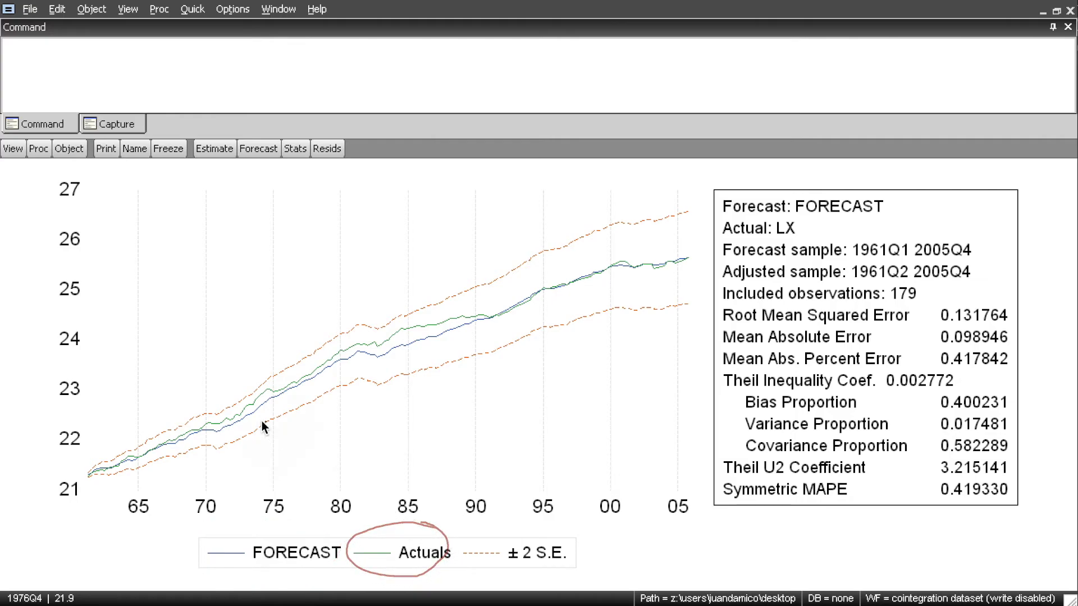